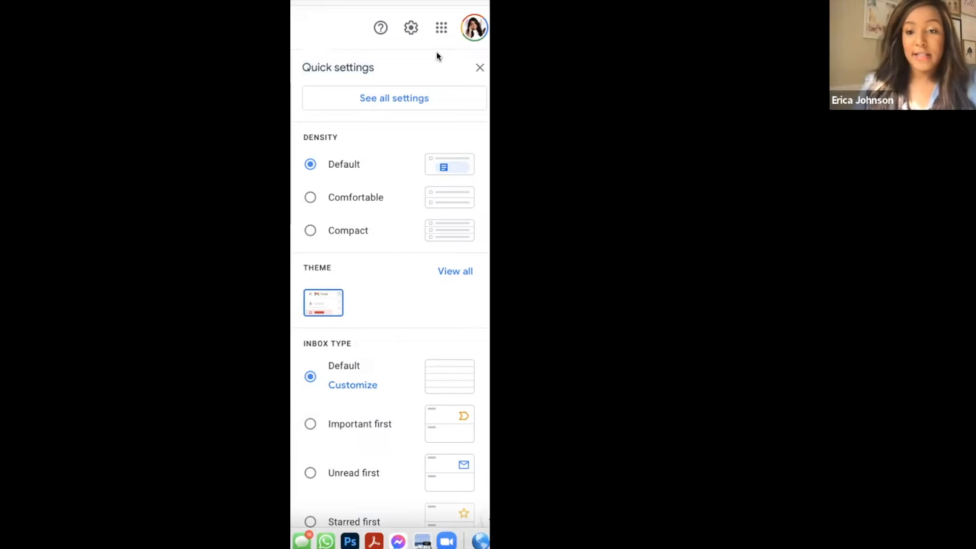
left_click(411, 29)
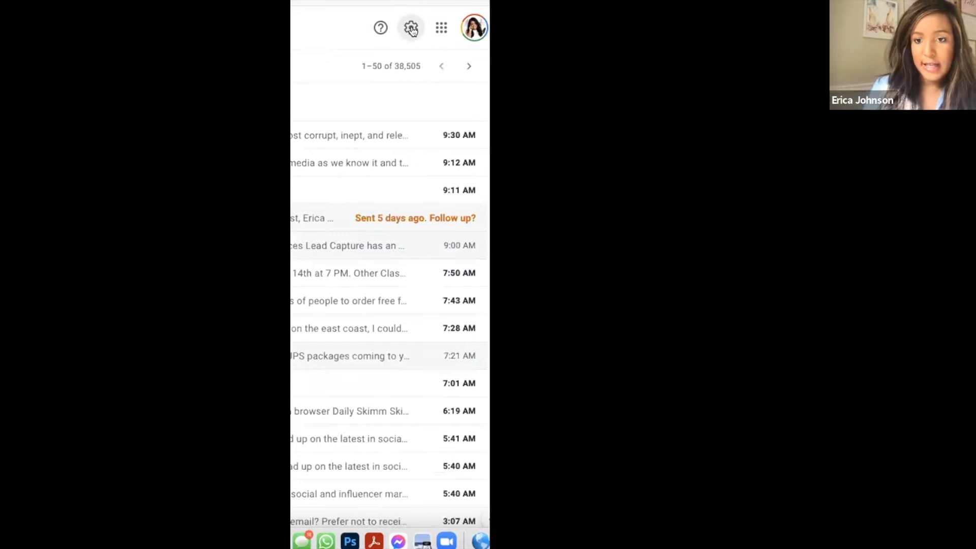
left_click(411, 29)
left_click(411, 29)
left_click(412, 29)
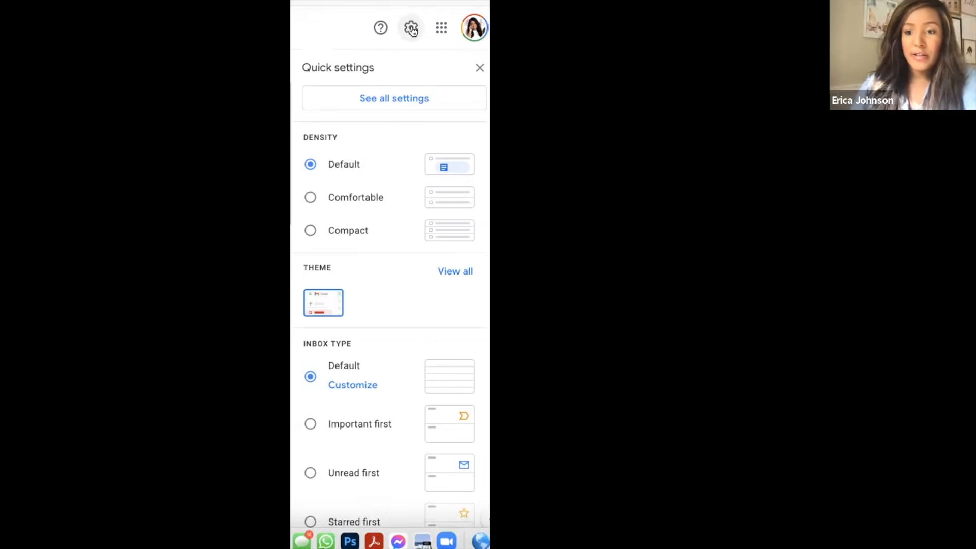
left_click(411, 29)
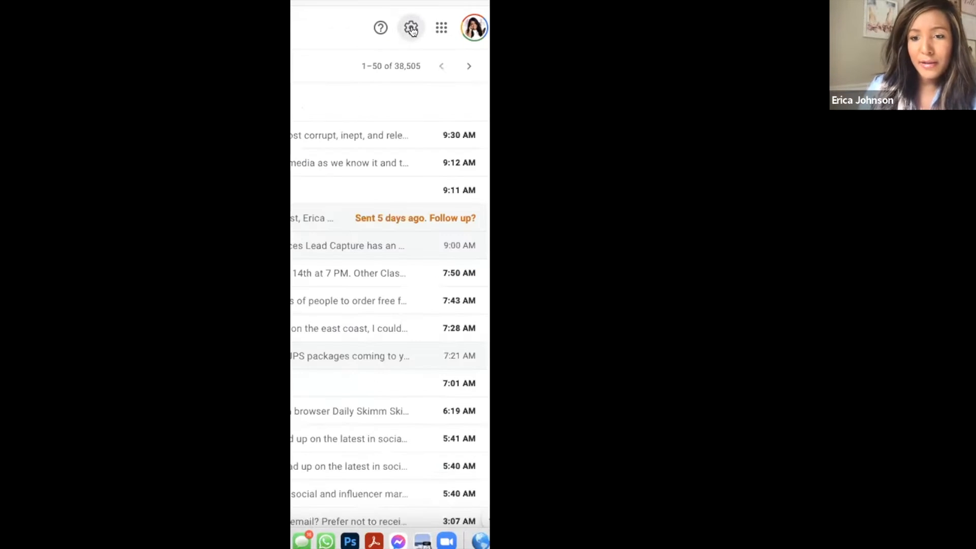
left_click(412, 29)
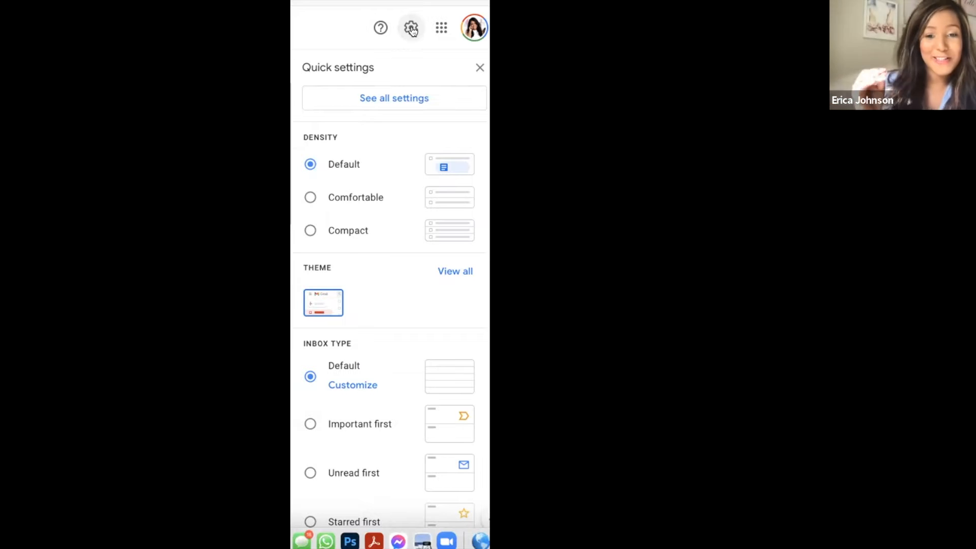
left_click(412, 31)
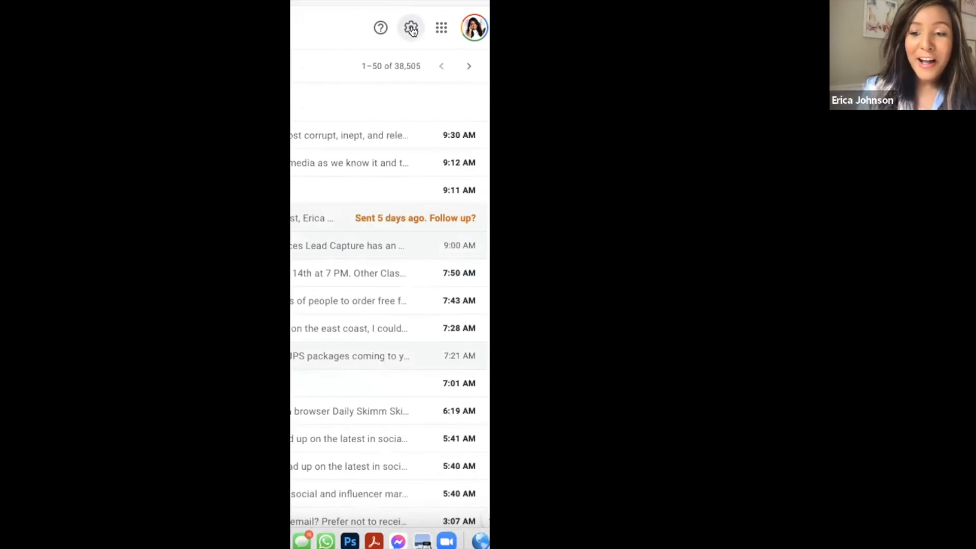
Open the complete Gmail settings page from the quick settings
left_click(412, 31)
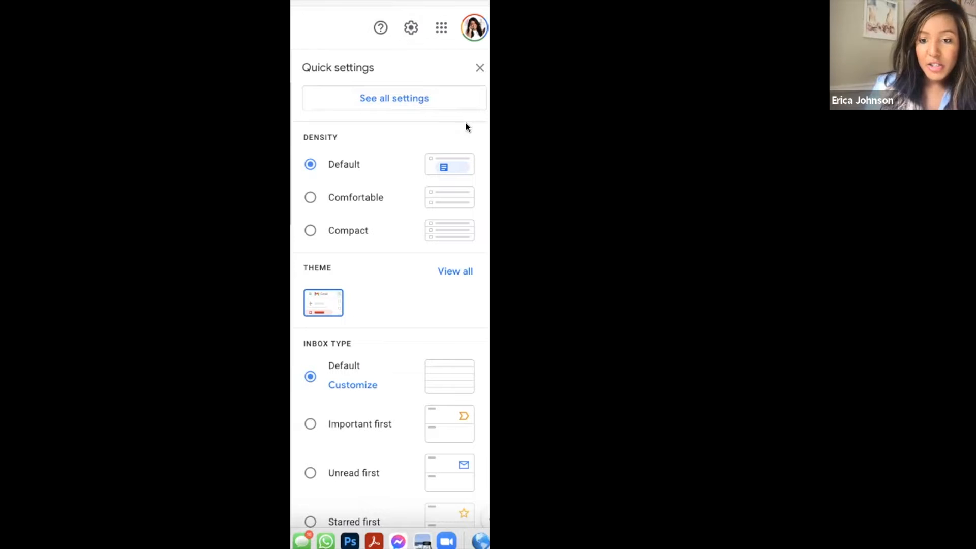
left_click(411, 79)
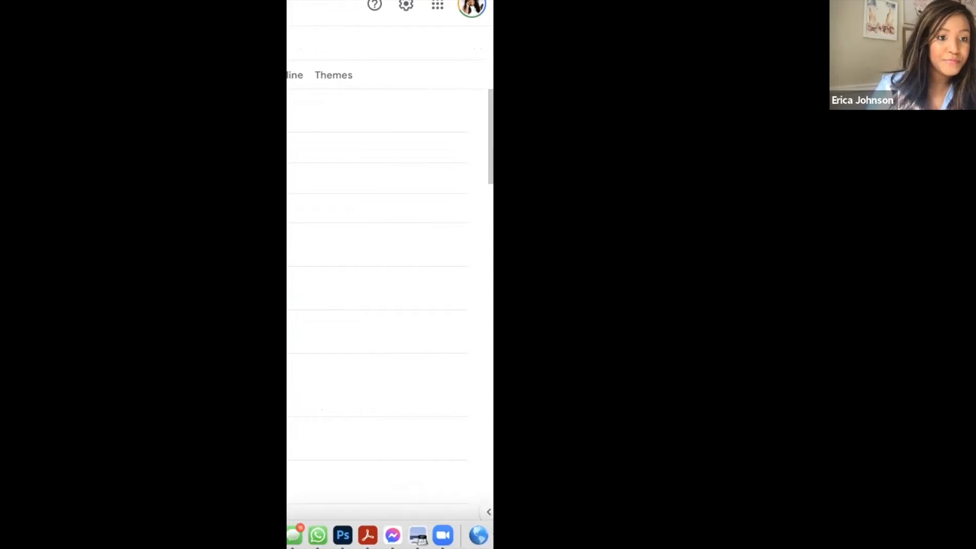
left_click_drag(356, 1, 473, 0)
scroll(390, 274, "left", 1)
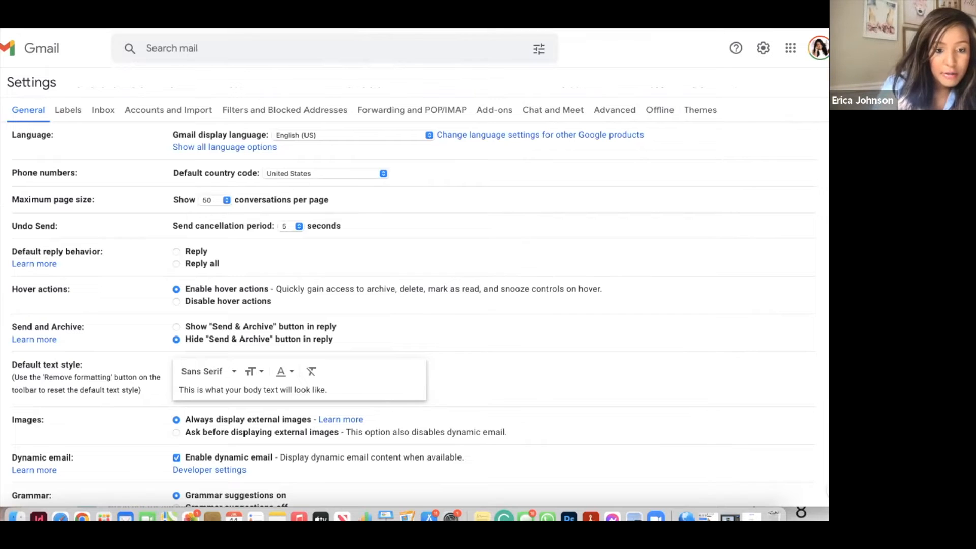
Find the Signature section in the General settings and inspect the existing signature's name and linked image
scroll(413, 315, "down", 8)
scroll(823, 314, "down", 10)
scroll(815, 386, "down", 5)
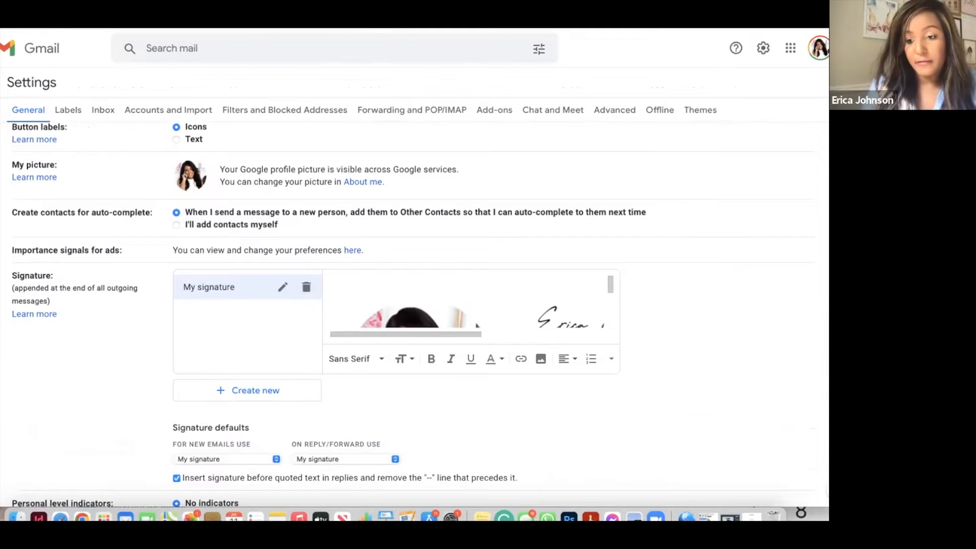
scroll(412, 314, "up", 20)
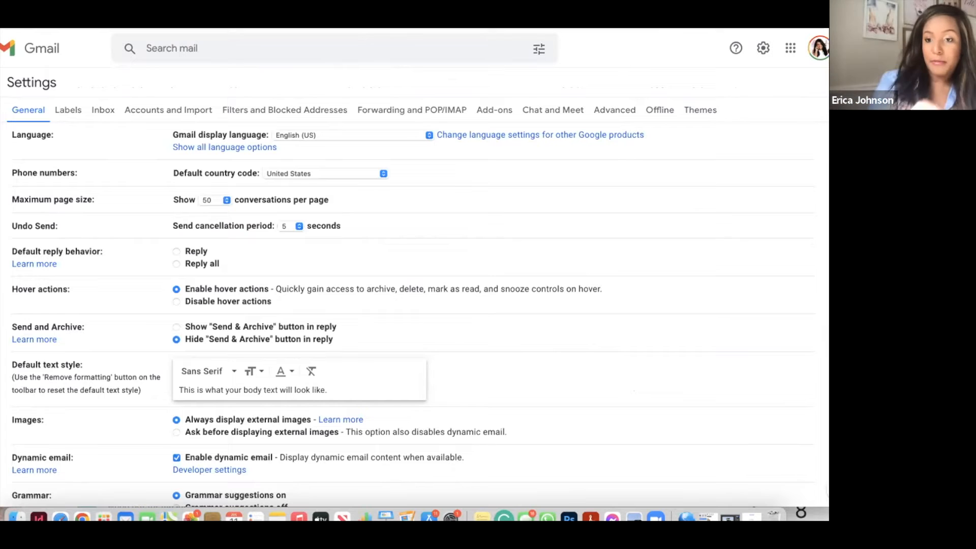
scroll(821, 283, "down", 15)
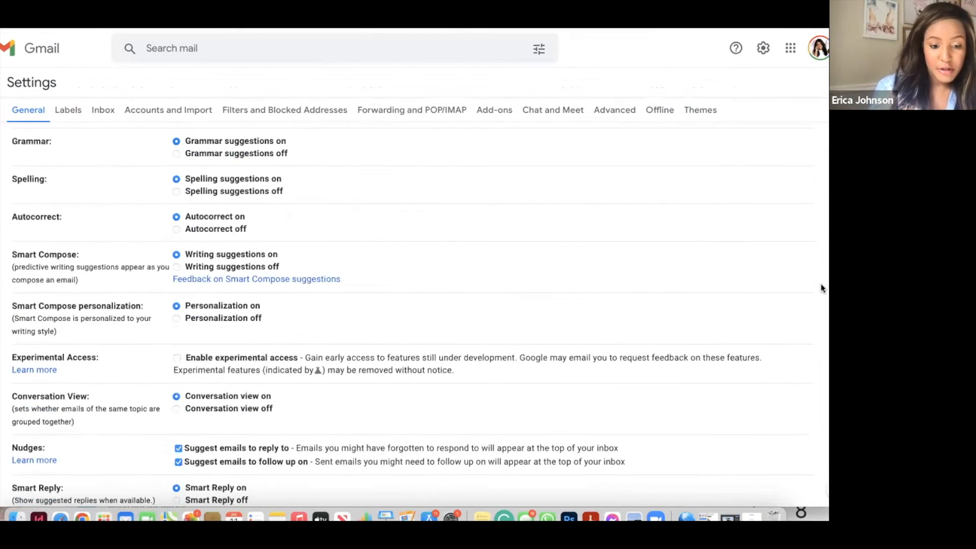
scroll(819, 361, "up", 3)
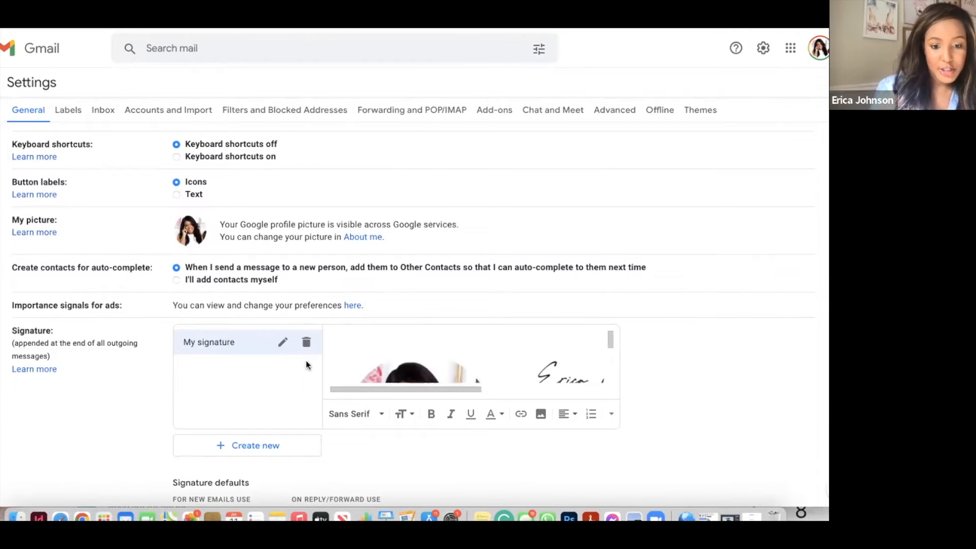
left_click(282, 343)
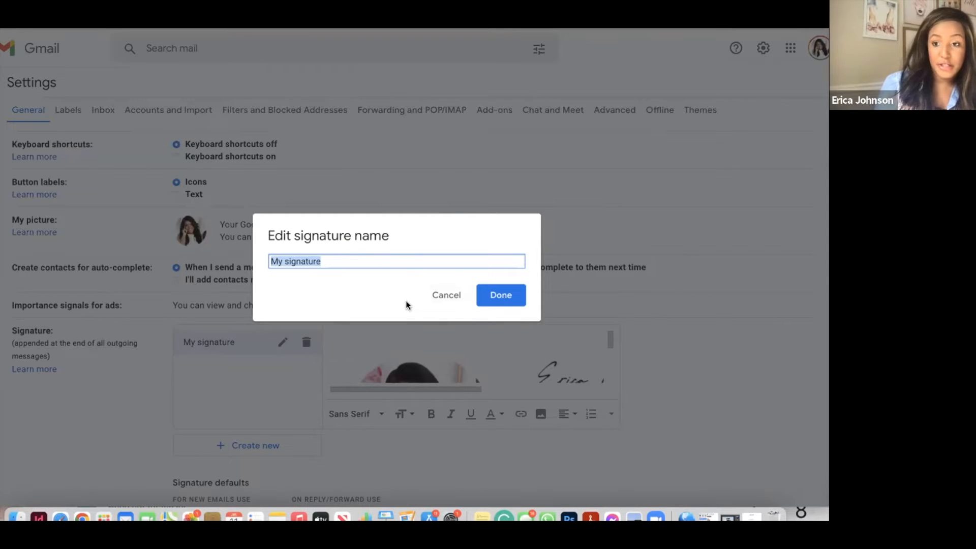
left_click(494, 299)
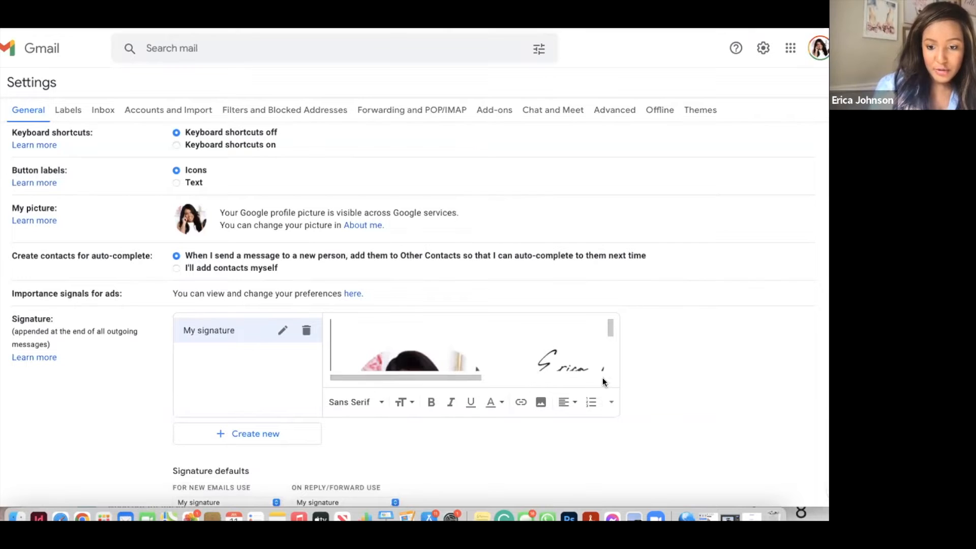
left_click(545, 340)
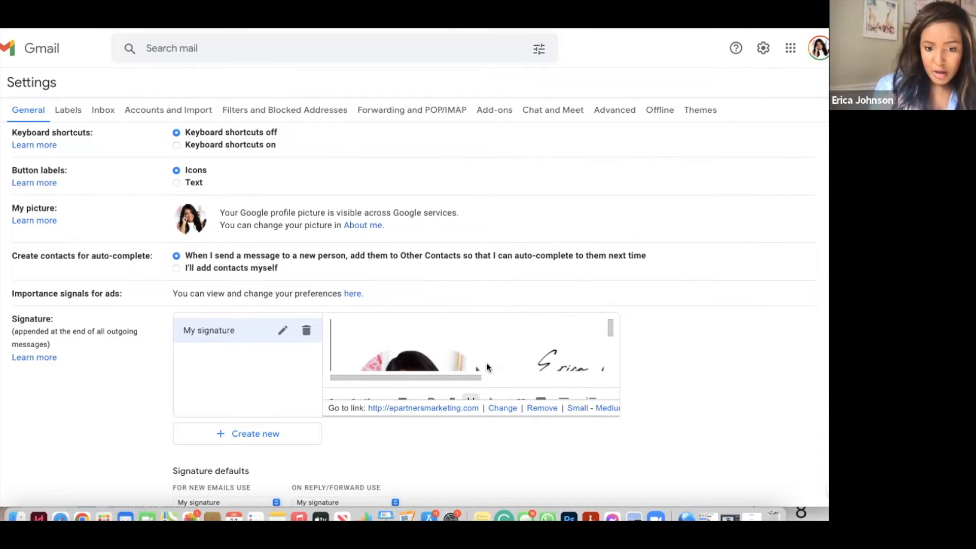
Create a new signature named "Test Signature"
left_click(254, 435)
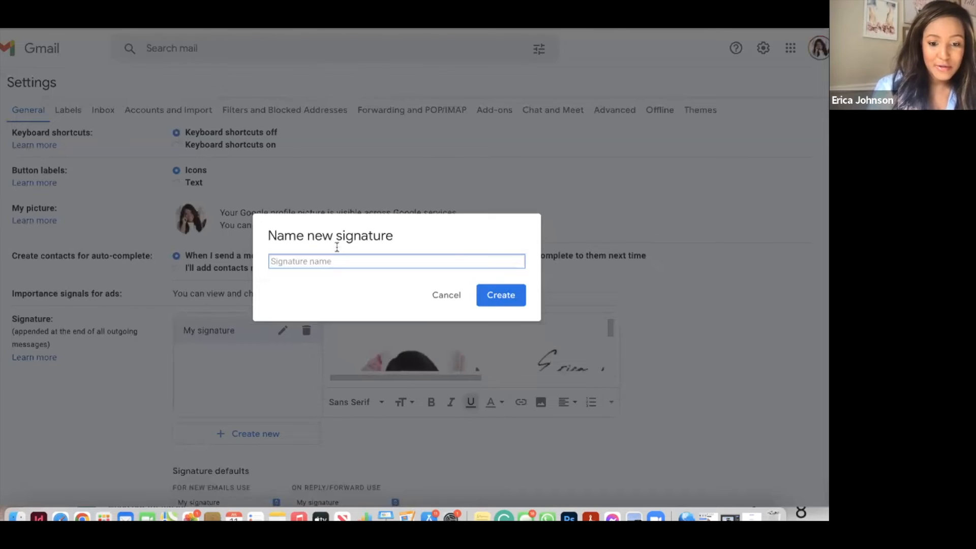
type("Tes")
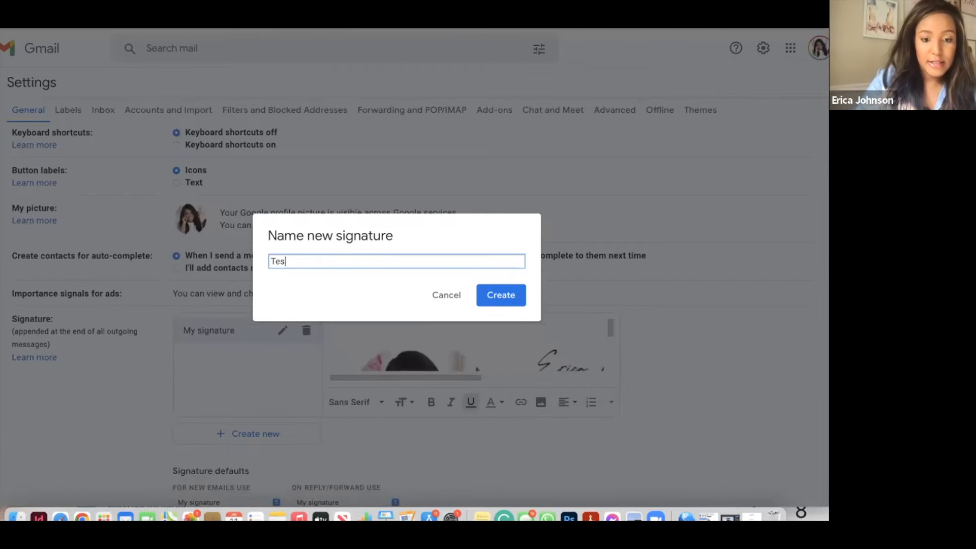
type("t Signature")
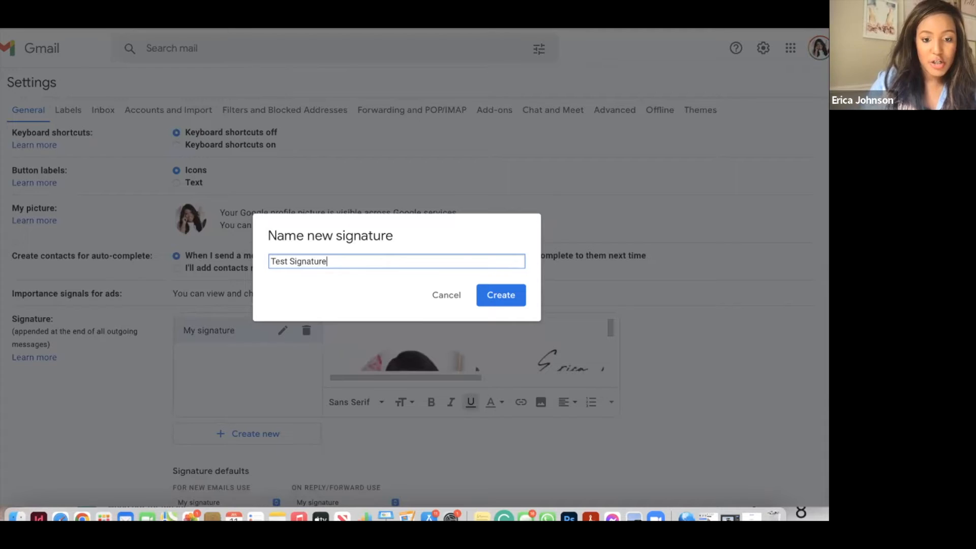
left_click(481, 300)
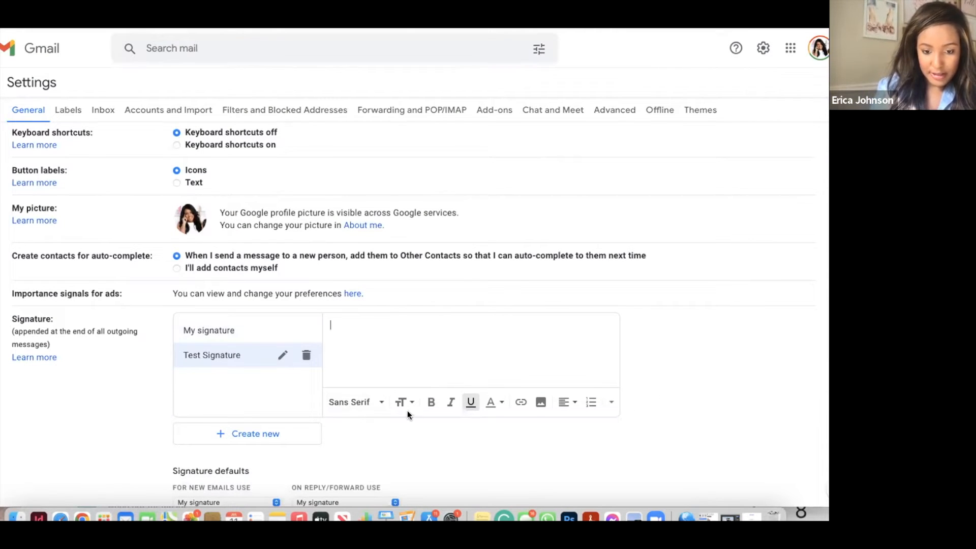
Insert the dark-background TCS email signature image from The Courageous Spoon folder in My Drive into Test Signature
left_click(541, 403)
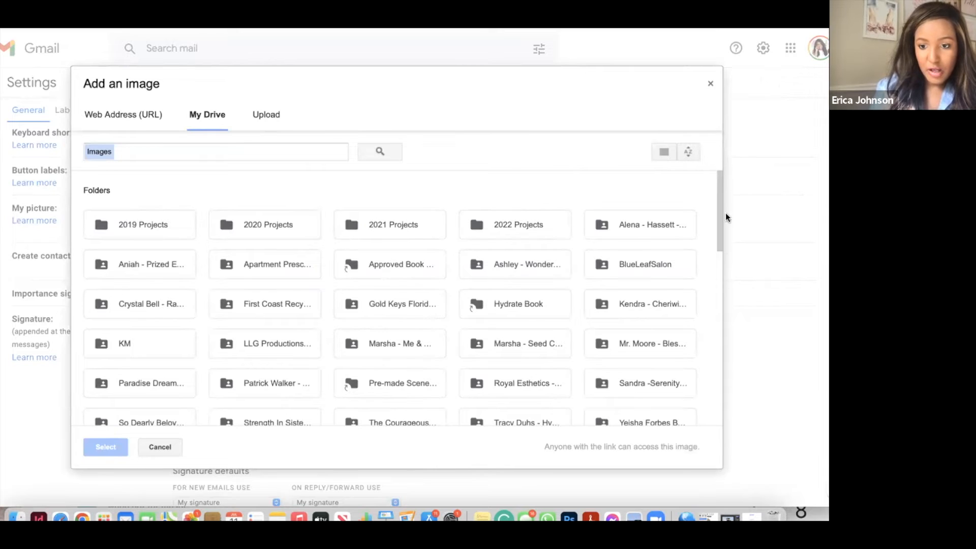
mouse_move(718, 196)
left_mouse_down()
mouse_move(718, 256)
mouse_move(725, 198)
left_mouse_up()
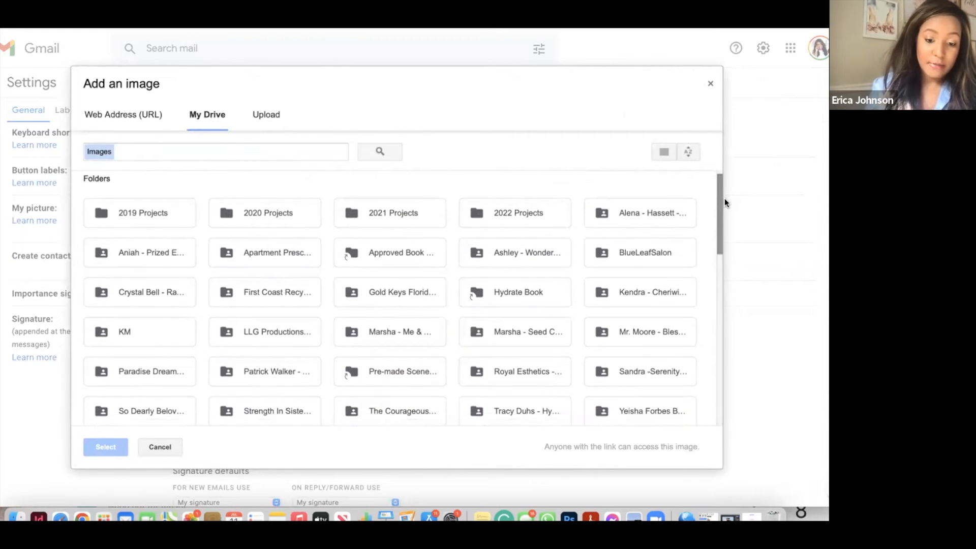
double_click(359, 411)
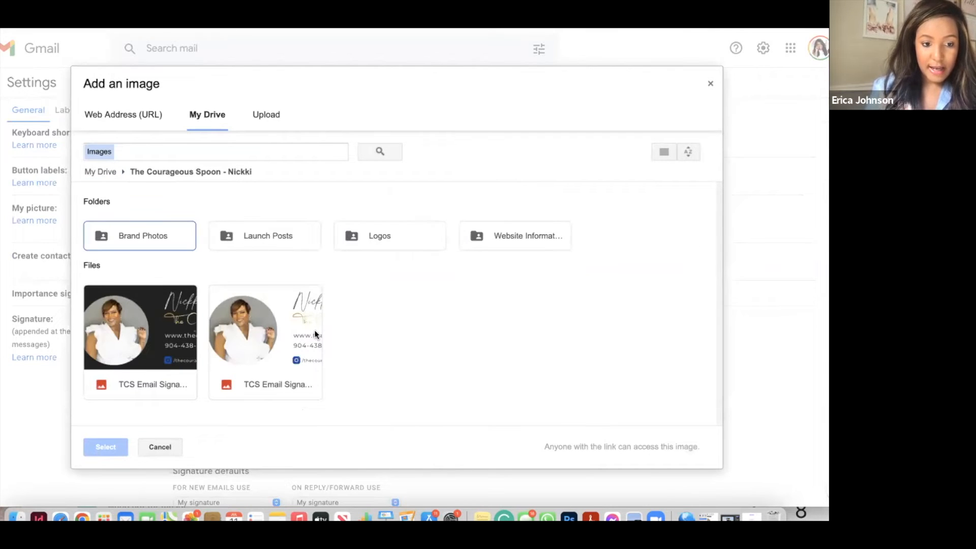
left_click(116, 333)
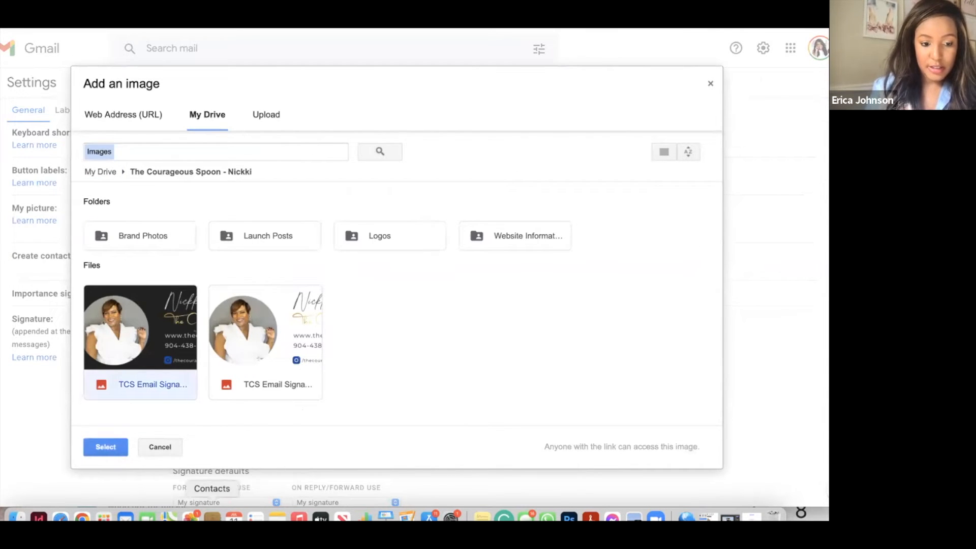
left_click(105, 447)
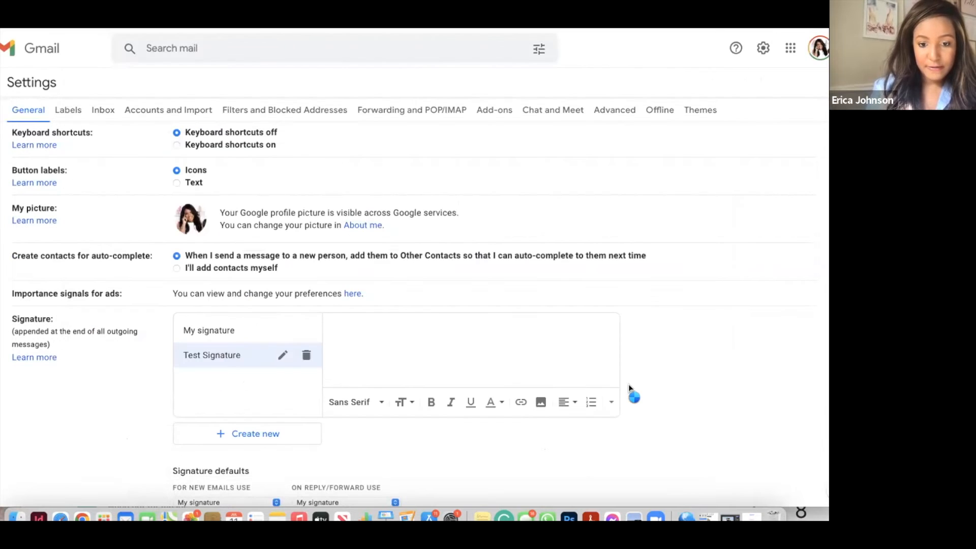
Examine the inserted signature image from top to bottom and check its size options
left_click_drag(610, 330, 610, 370)
mouse_move(479, 377)
left_mouse_down()
mouse_move(602, 376)
mouse_move(395, 382)
left_mouse_up()
left_click_drag(610, 360, 612, 318)
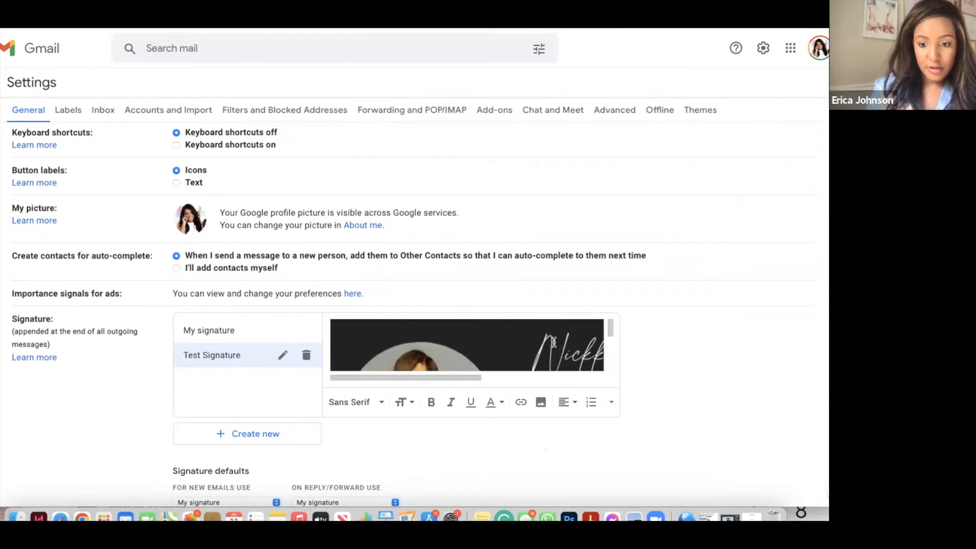
left_click(532, 361)
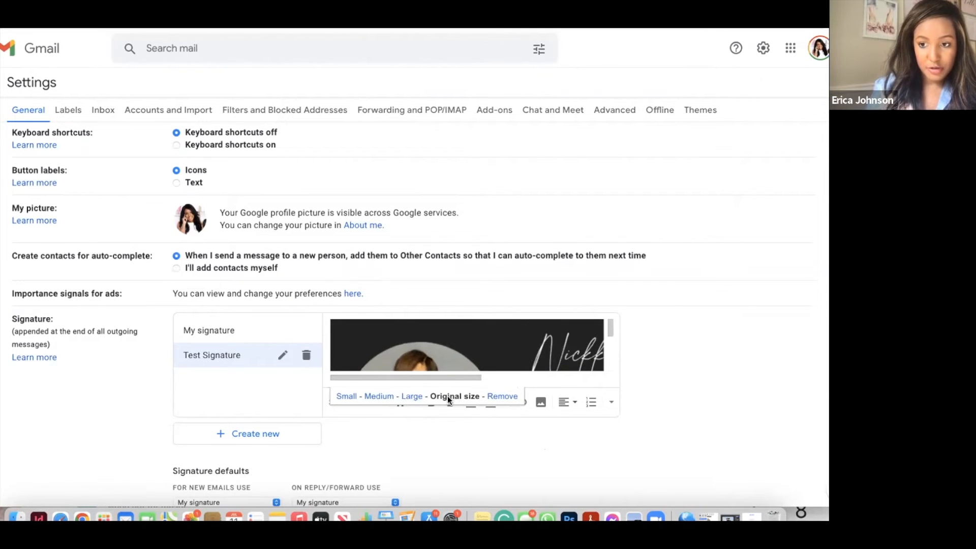
left_click(492, 435)
left_click(516, 336)
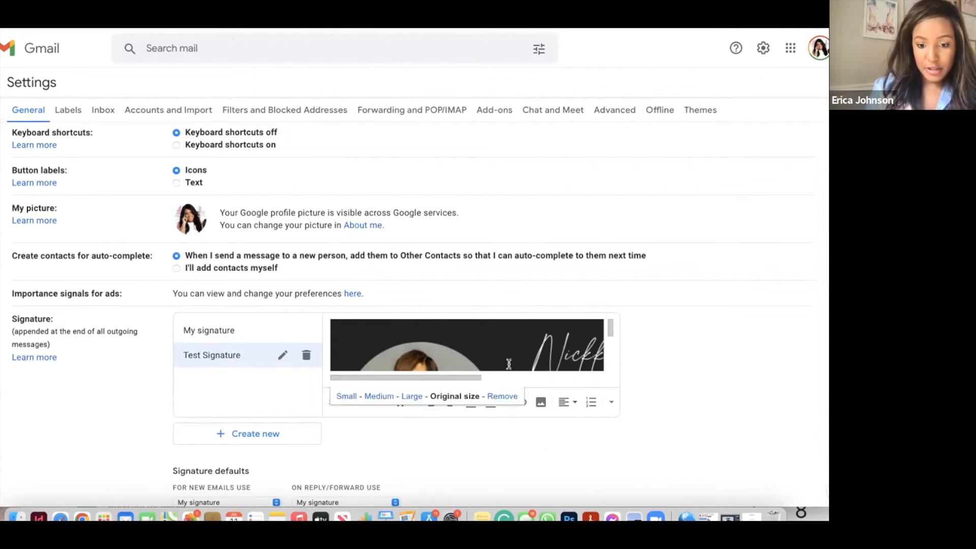
left_click_drag(609, 330, 609, 373)
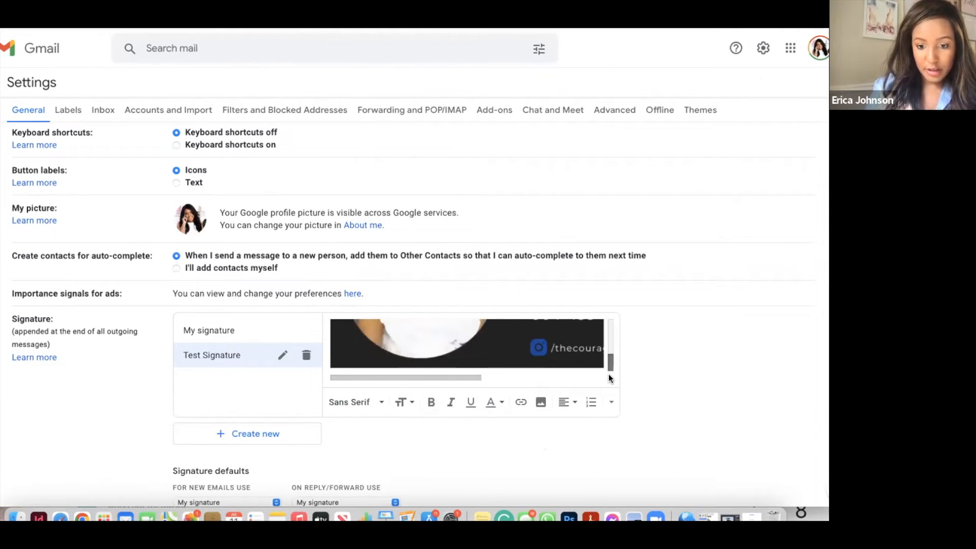
left_click(582, 361)
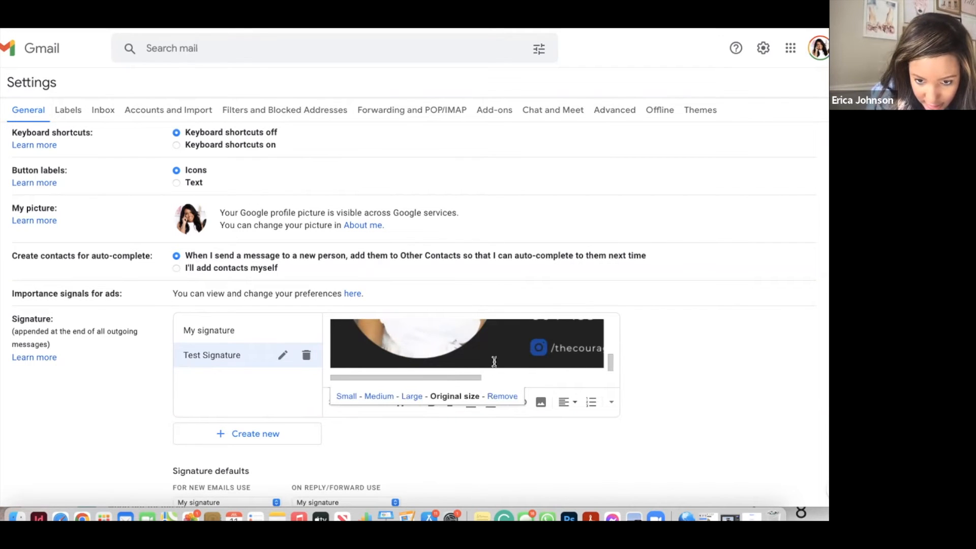
Link the Test Signature image to the web address thecourageousspoon.com, leaving the link's display text empty
left_click(556, 377)
left_click(519, 402)
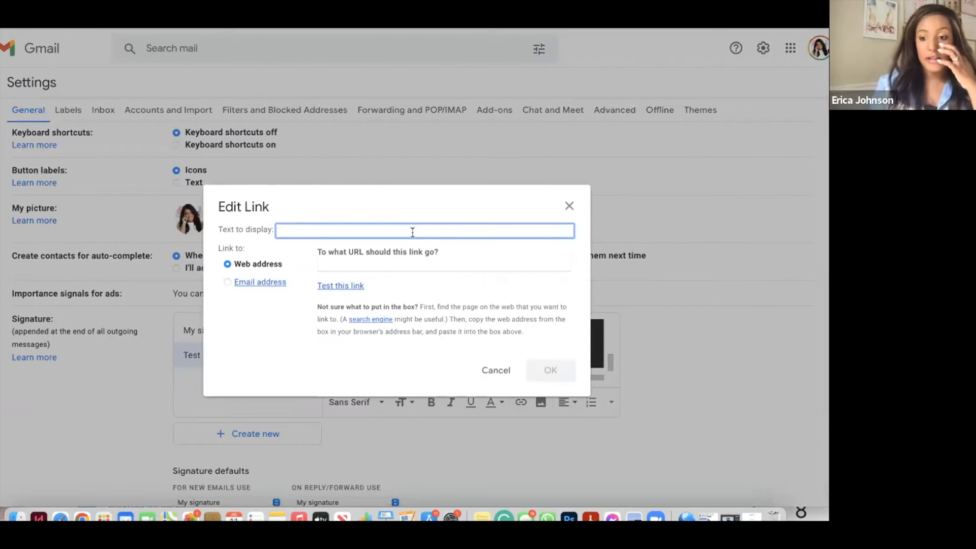
type("thecourageou")
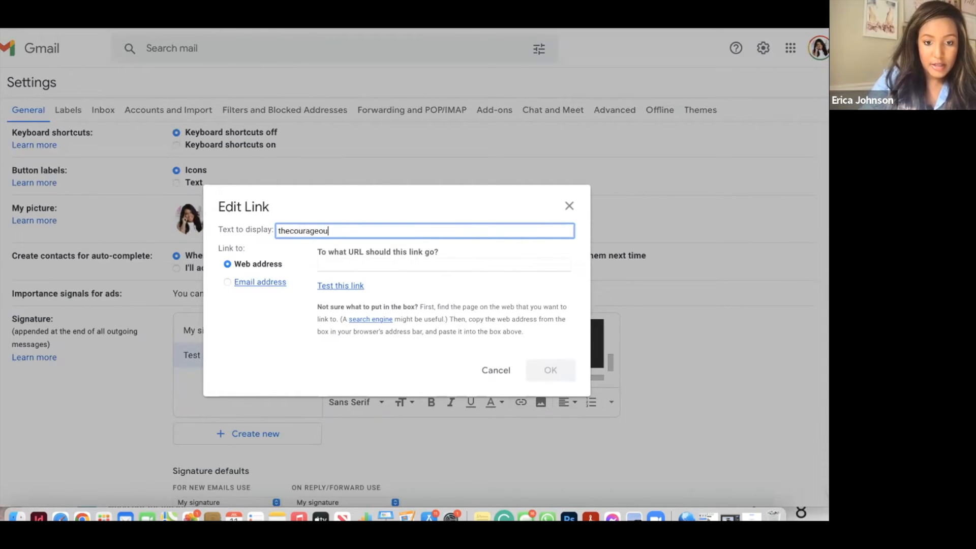
type("sspoon.com")
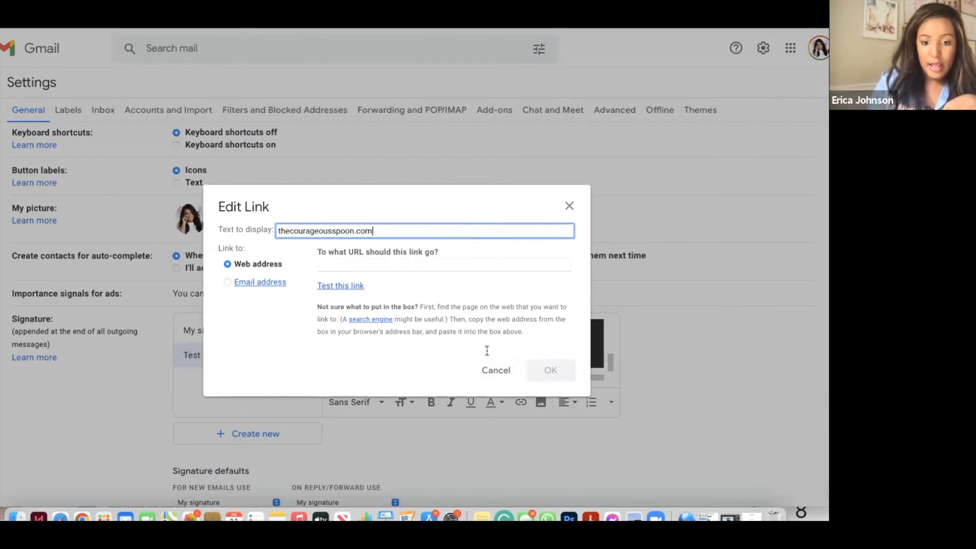
left_click(432, 264)
left_click(394, 229)
key("super+a")
key("super+c")
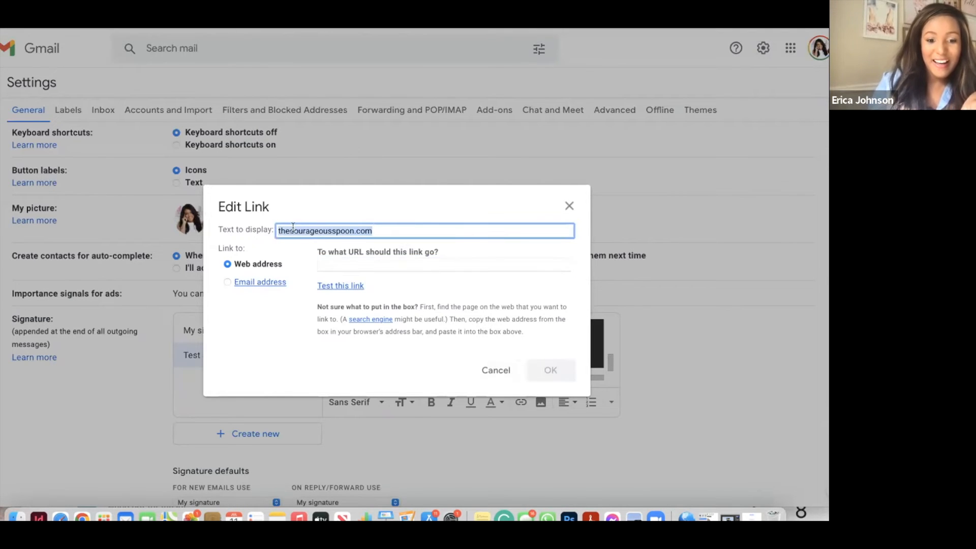
left_click(338, 265)
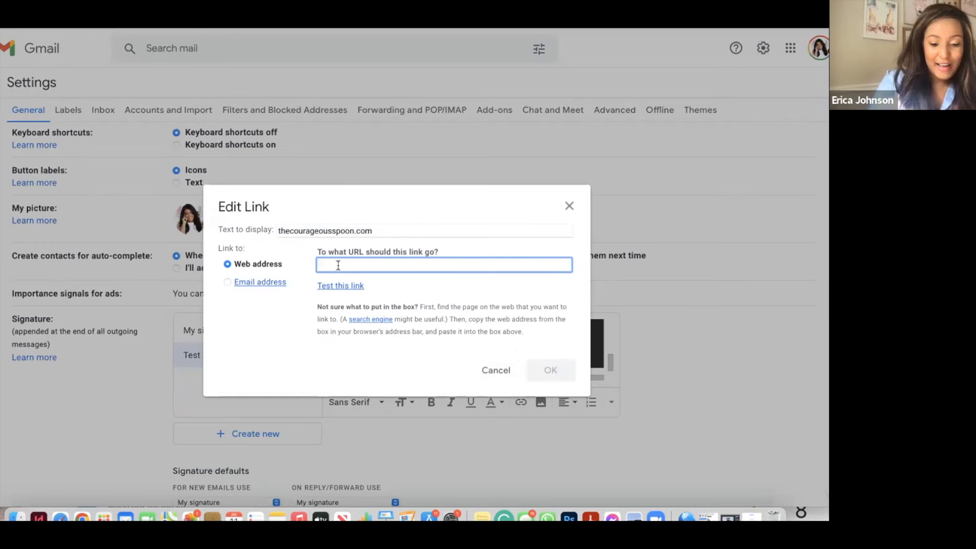
key("super+v")
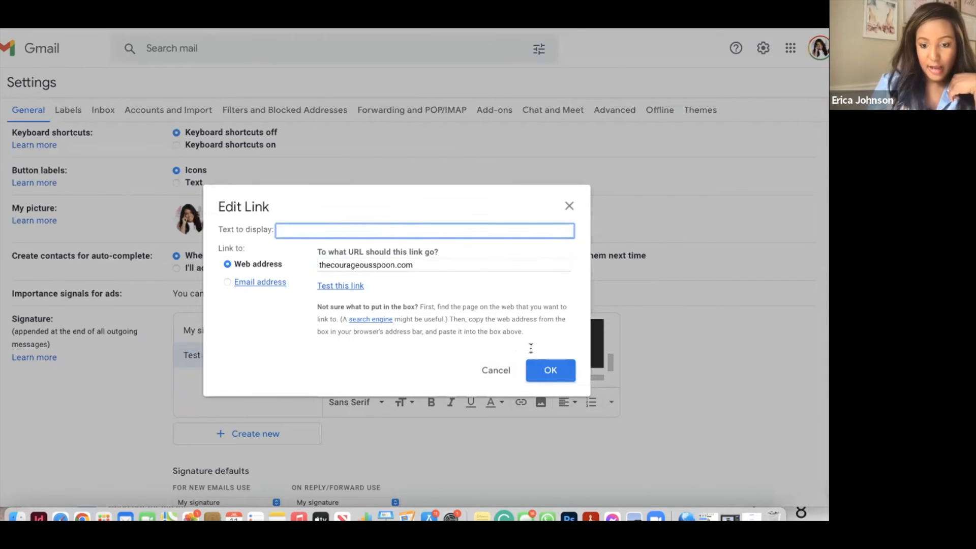
left_click(550, 370)
Check the linked image from its upper edge, then delete Test Signature
left_click_drag(609, 361, 608, 329)
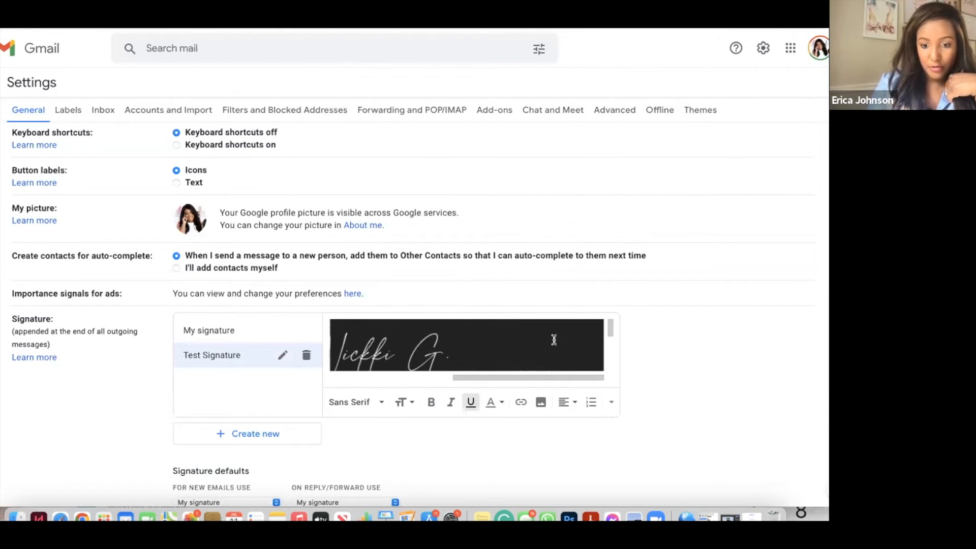
left_click(523, 371)
left_click_drag(518, 376, 383, 377)
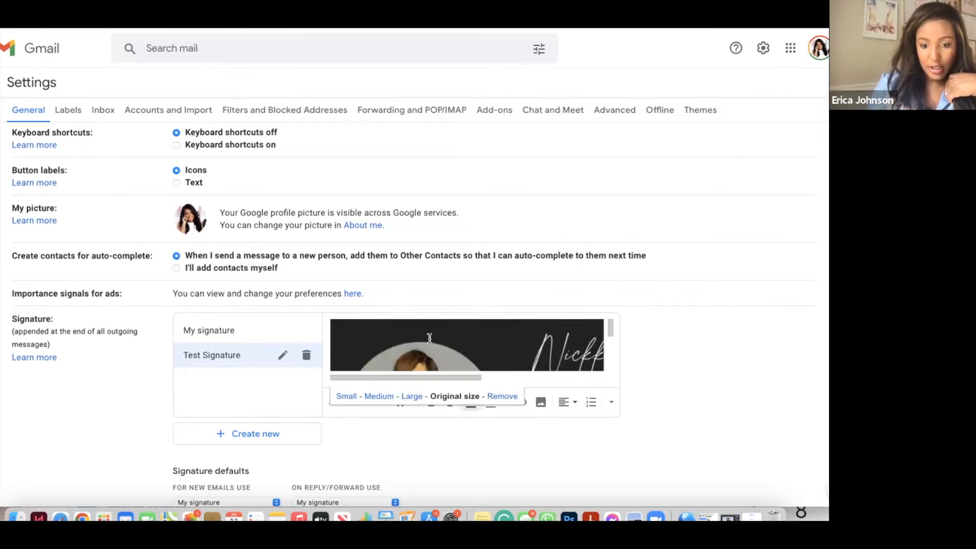
left_click(624, 389)
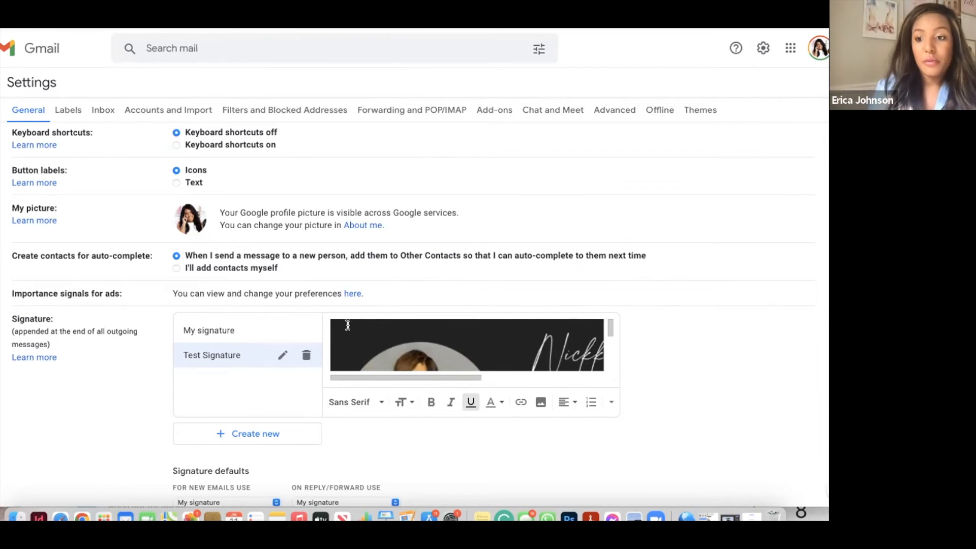
left_click(307, 356)
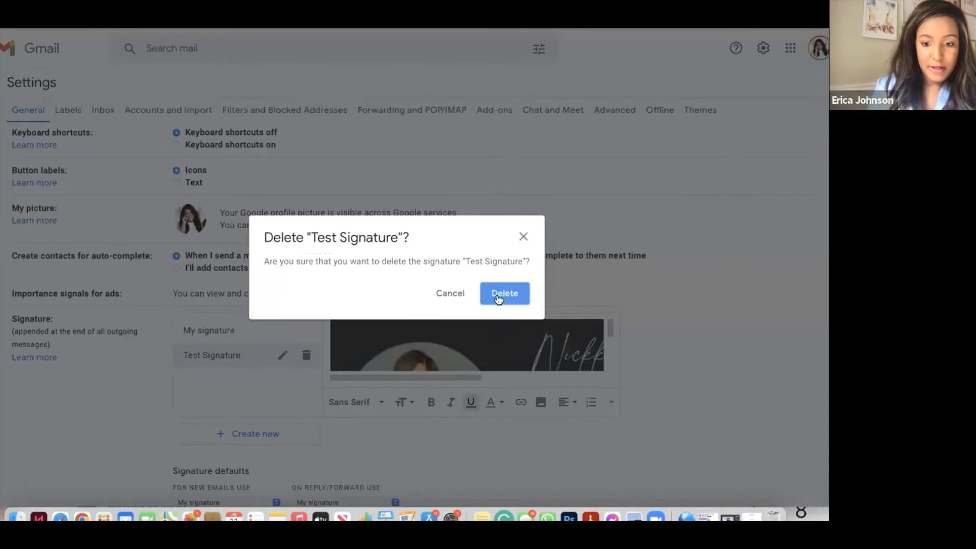
left_click(495, 295)
Add the line "Book a consultation today!" above the image in My signature
mouse_move(609, 328)
left_mouse_down()
mouse_move(609, 370)
mouse_move(608, 331)
left_mouse_up()
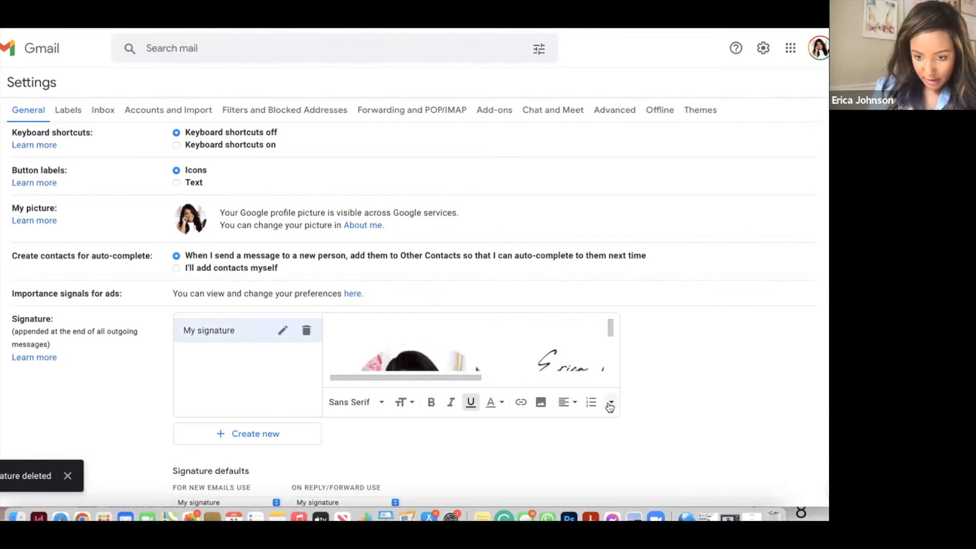
left_click(610, 404)
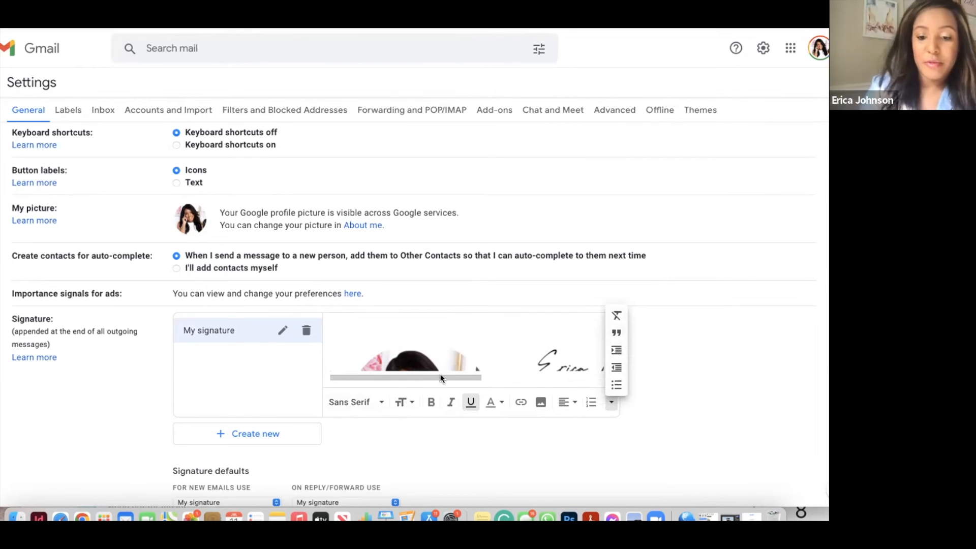
mouse_move(456, 377)
left_mouse_down()
mouse_move(520, 388)
mouse_move(387, 379)
left_mouse_up()
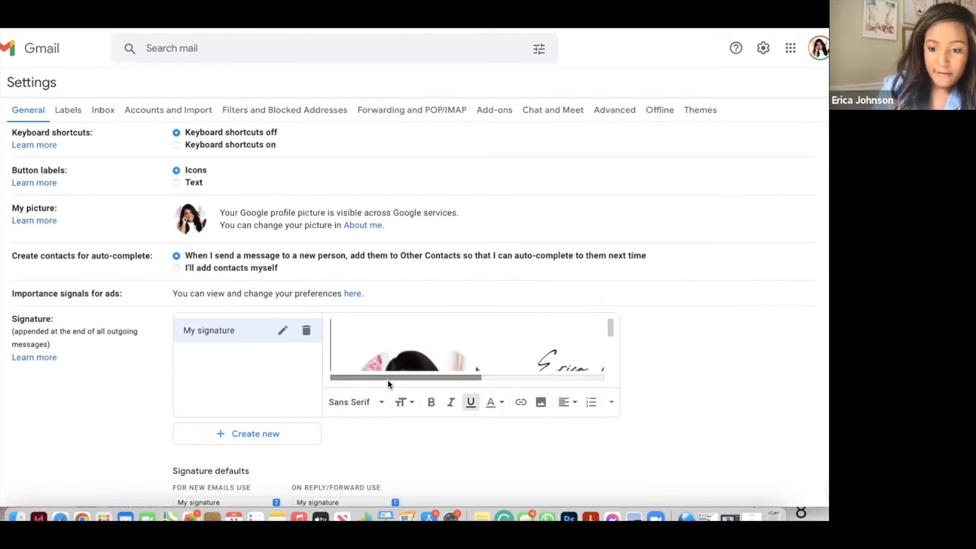
mouse_move(610, 328)
left_mouse_down()
mouse_move(609, 362)
mouse_move(611, 324)
left_mouse_up()
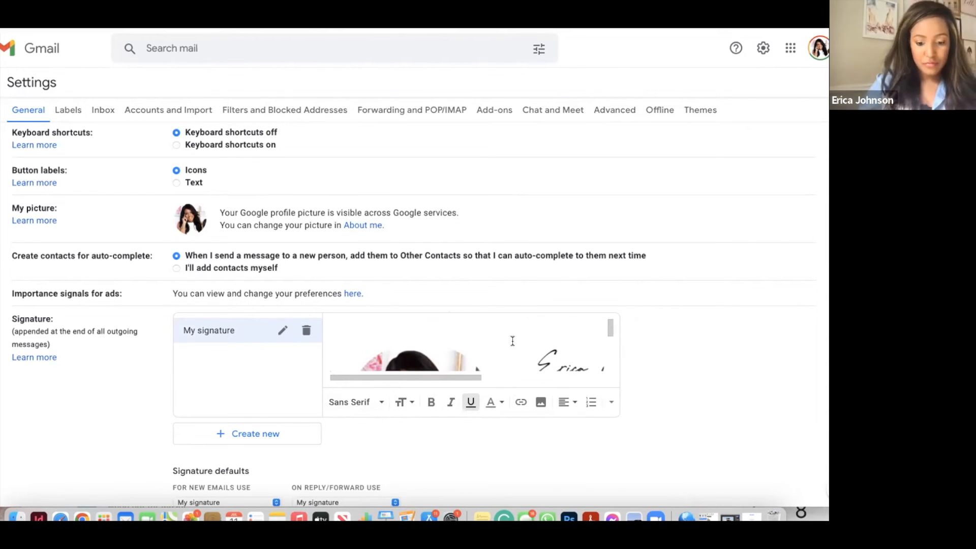
type("Book a consultation today!")
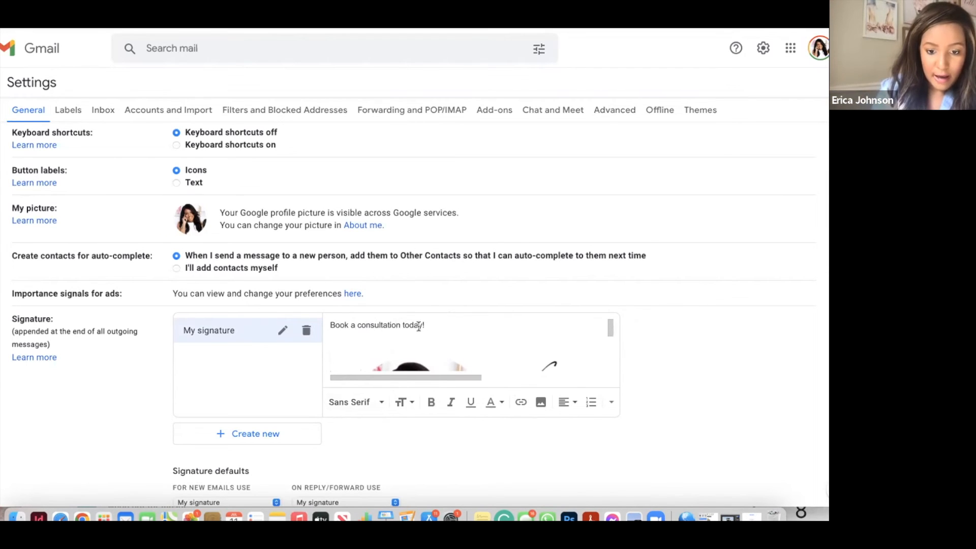
Link the word "today" in the consultation line to epartnersmarketing.com/contact
left_click_drag(420, 326, 401, 326)
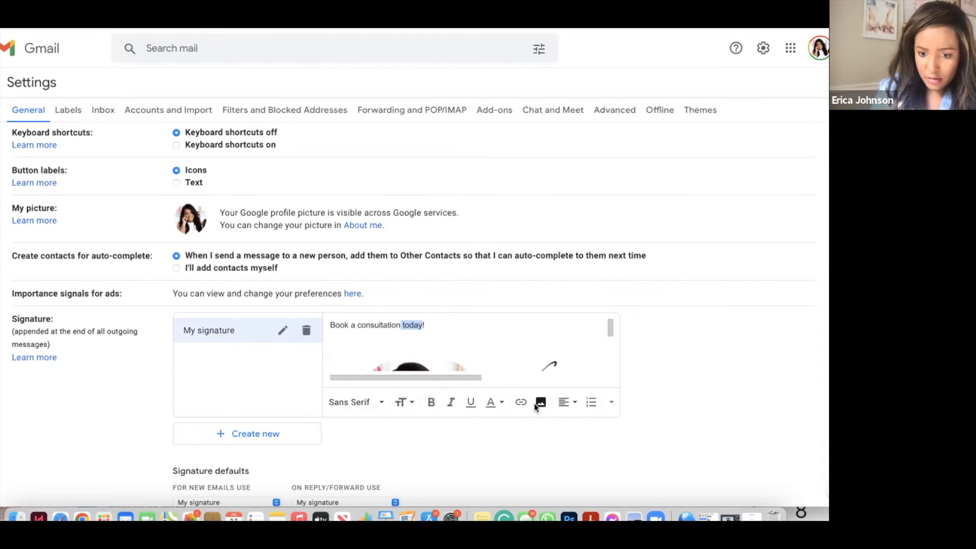
left_click(521, 402)
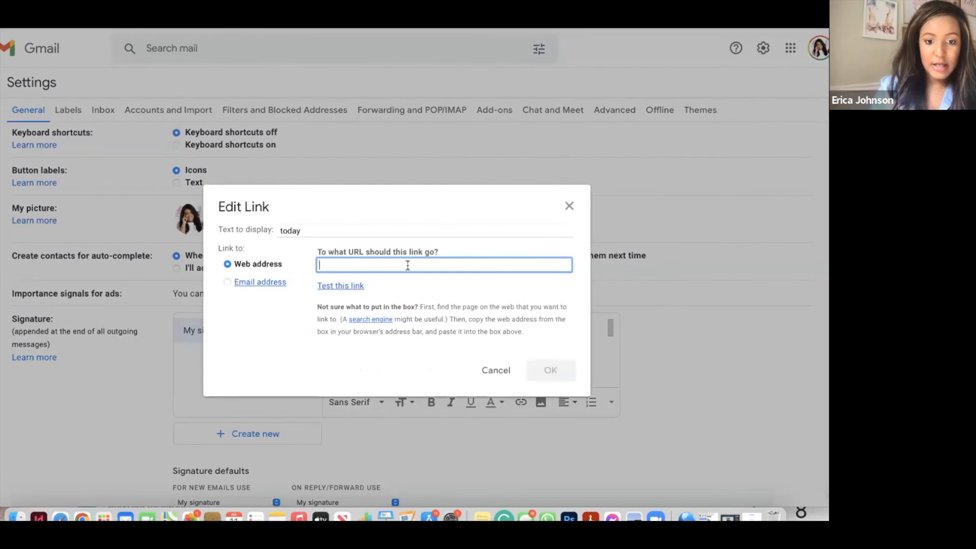
type("epartnersmarketing.com/")
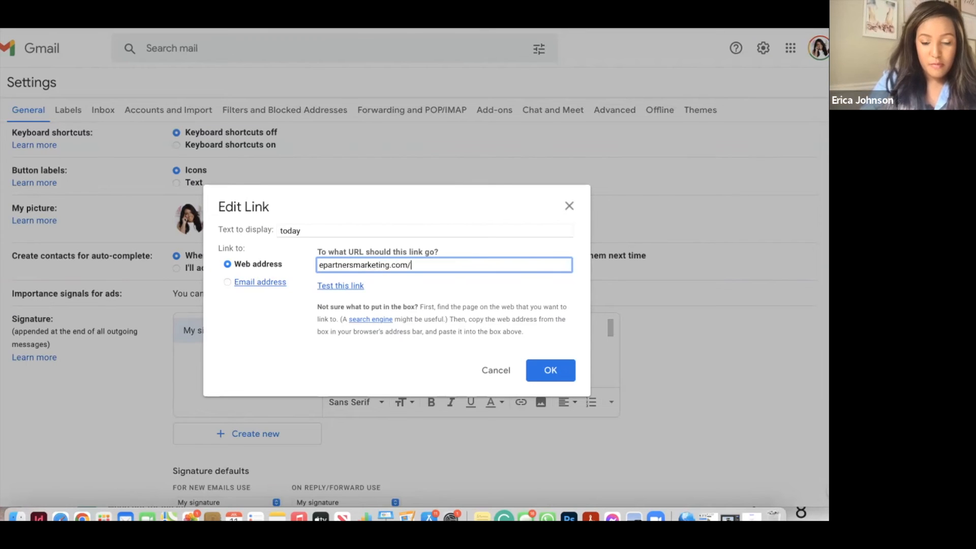
left_click(551, 370)
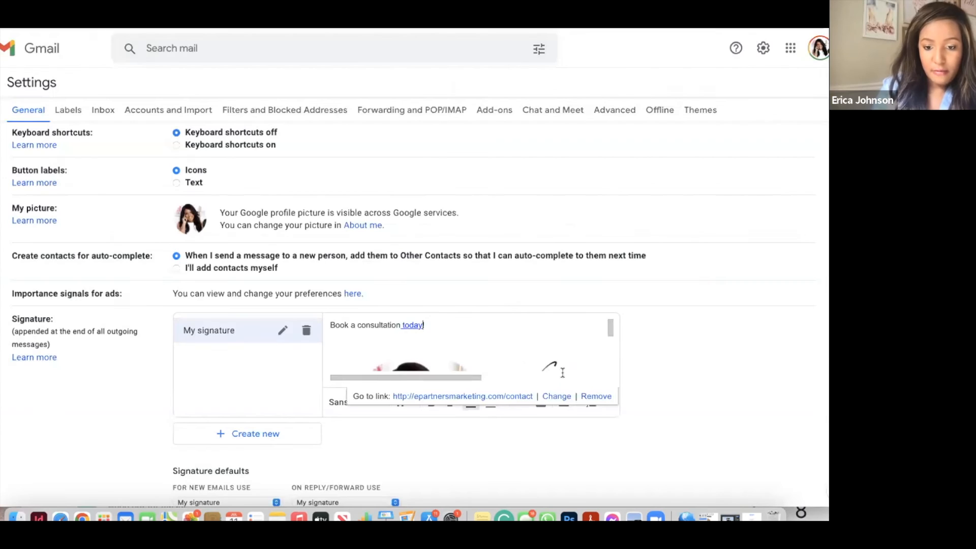
Make the whole line "Book a consultation today!" bold
left_click(442, 324)
left_click_drag(425, 325, 338, 326)
left_click_drag(431, 326, 318, 326)
left_click(432, 402)
left_click(503, 312)
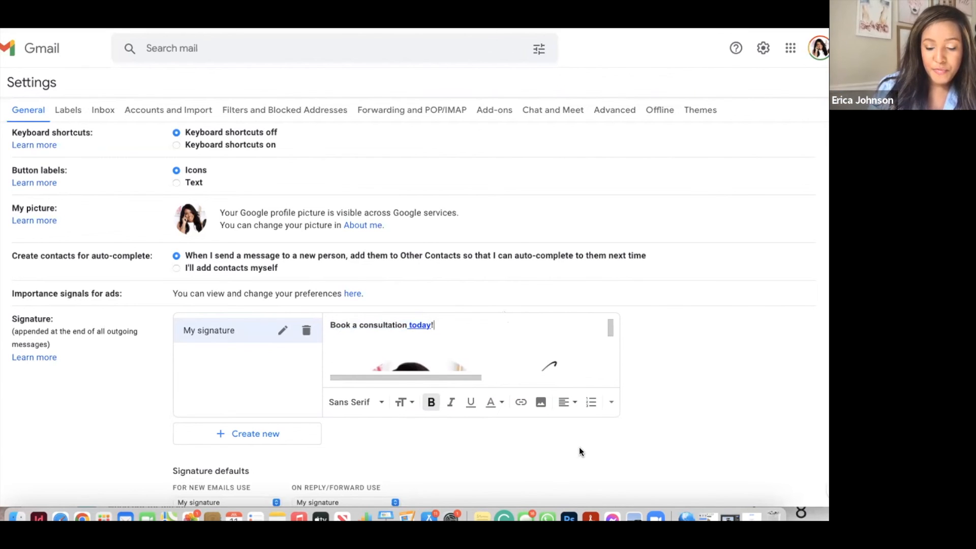
Delete the line "Book a consultation today!" from My signature, keeping the linked image
scroll(407, 305, "down", 10)
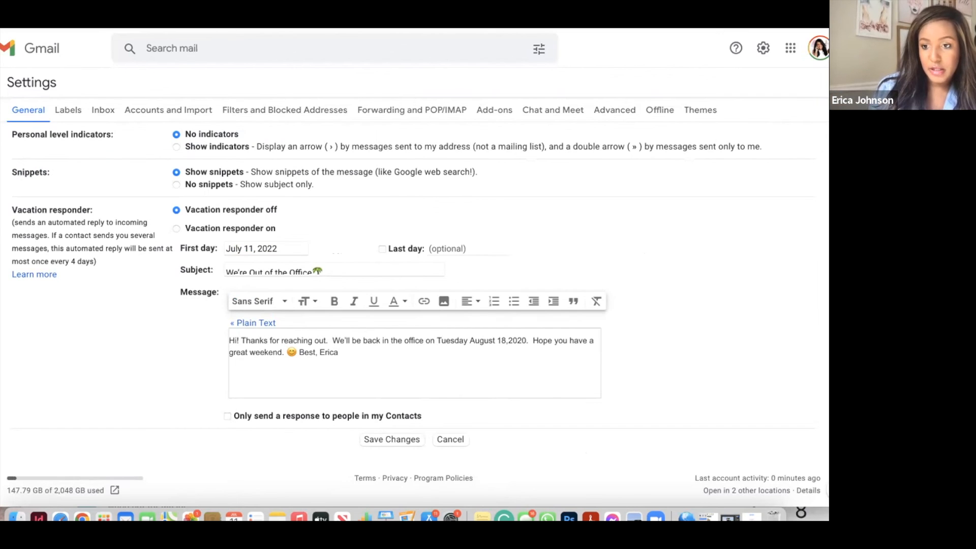
scroll(407, 306, "up", 10)
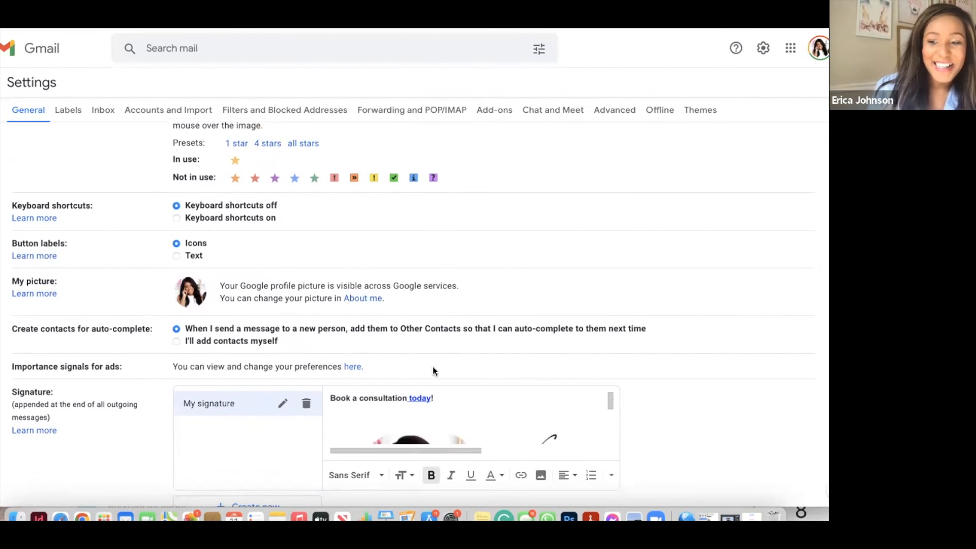
left_click_drag(434, 399, 327, 396)
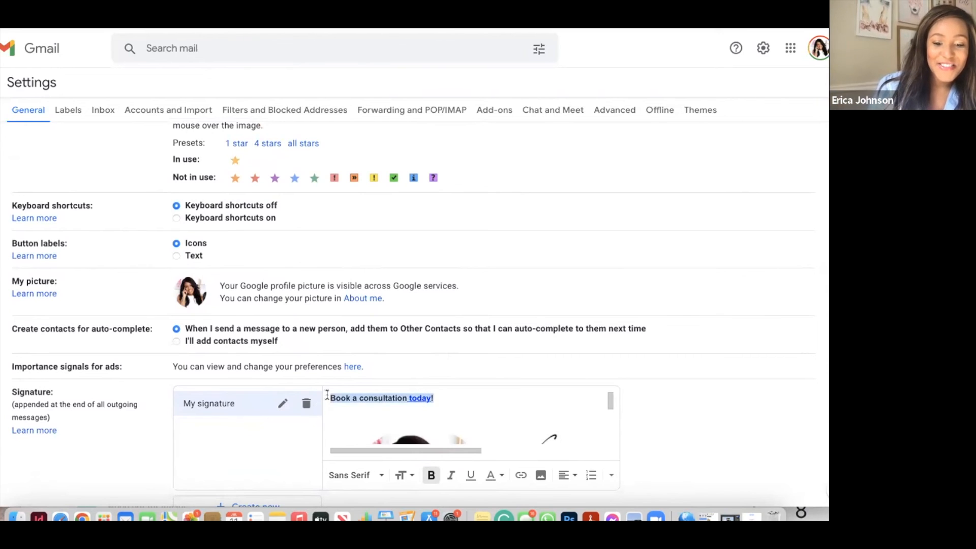
key("BackSpace")
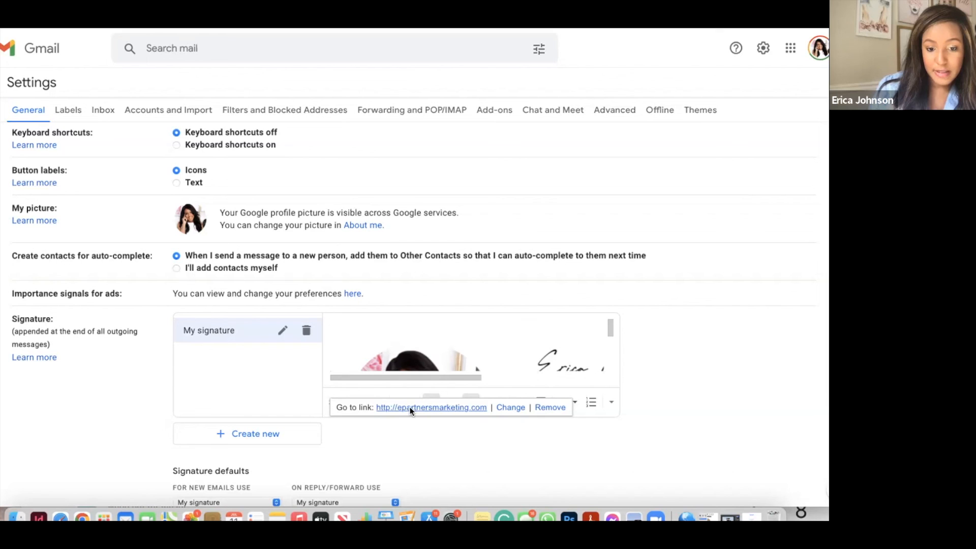
left_click(442, 437)
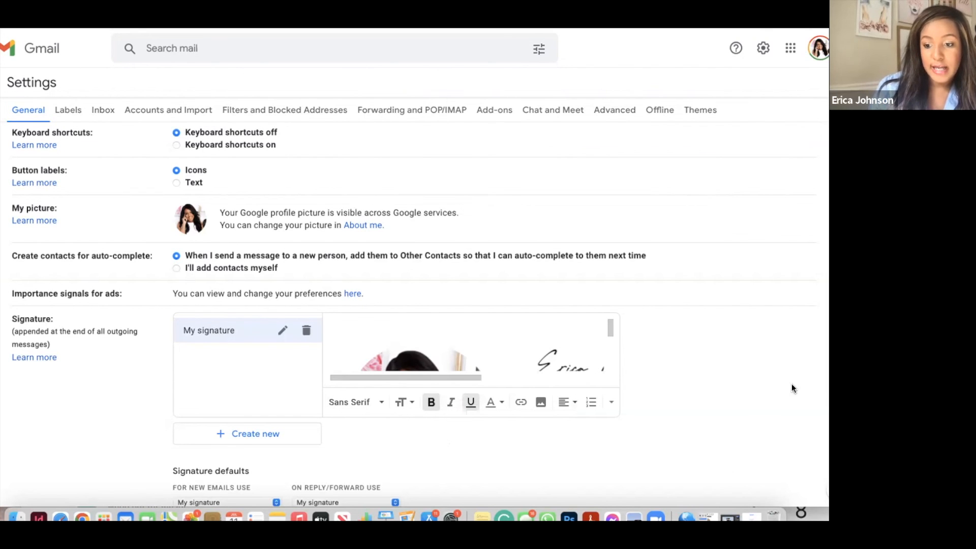